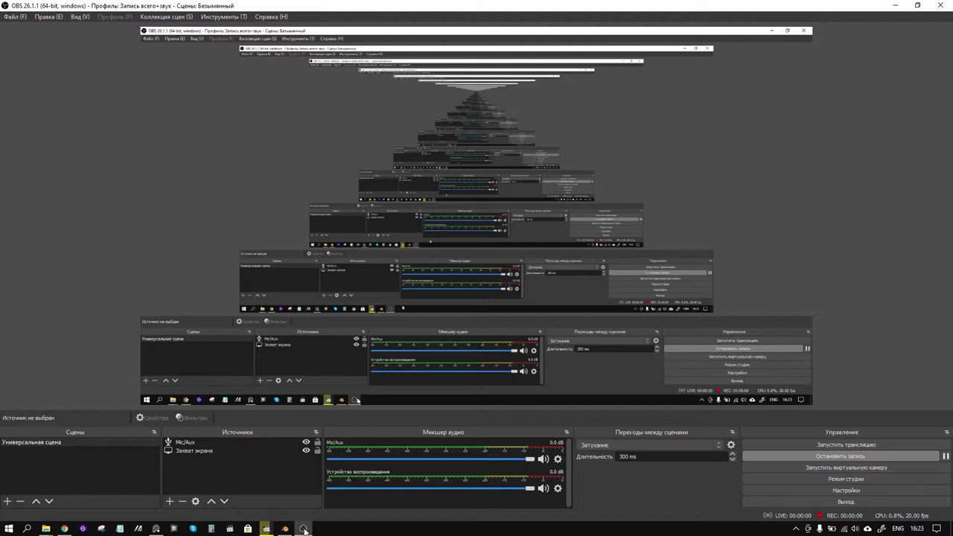
# Minimize OBS Studio so the Blender window with the textured Sten gun comes forward.
pyautogui.click(304, 530)
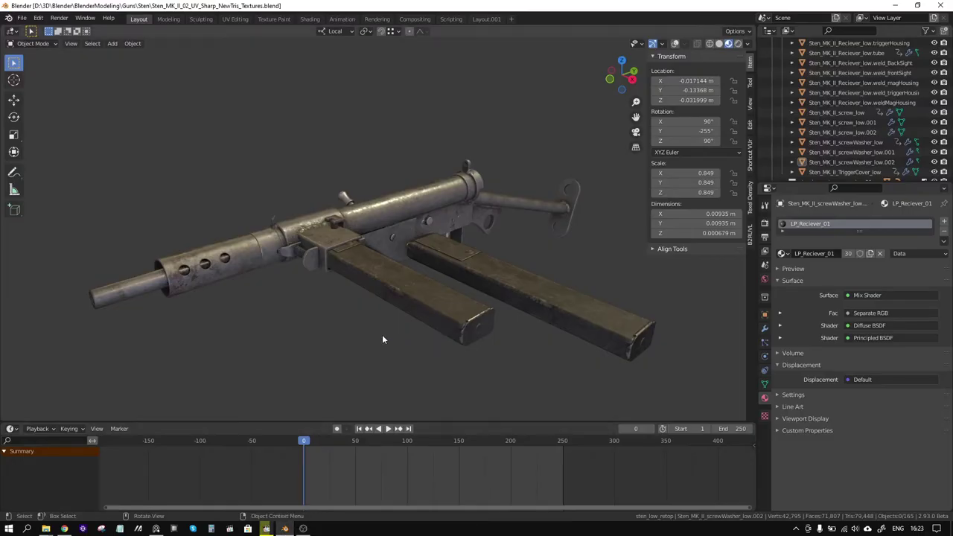
# Hide the N sidebar and orbit around the Sten's receiver, trigger guard, barrel shroud and muzzle.
pyautogui.press('n')
pyautogui.moveTo(382, 337)
pyautogui.mouseDown(button='middle')
pyautogui.moveTo(537, 324)
pyautogui.moveTo(487, 333)
pyautogui.moveTo(501, 240)
pyautogui.moveTo(548, 311)
pyautogui.moveTo(504, 283)
pyautogui.moveTo(469, 283)
pyautogui.moveTo(513, 296)
pyautogui.mouseUp(button='middle')
pyautogui.scroll(5, 447, 262)
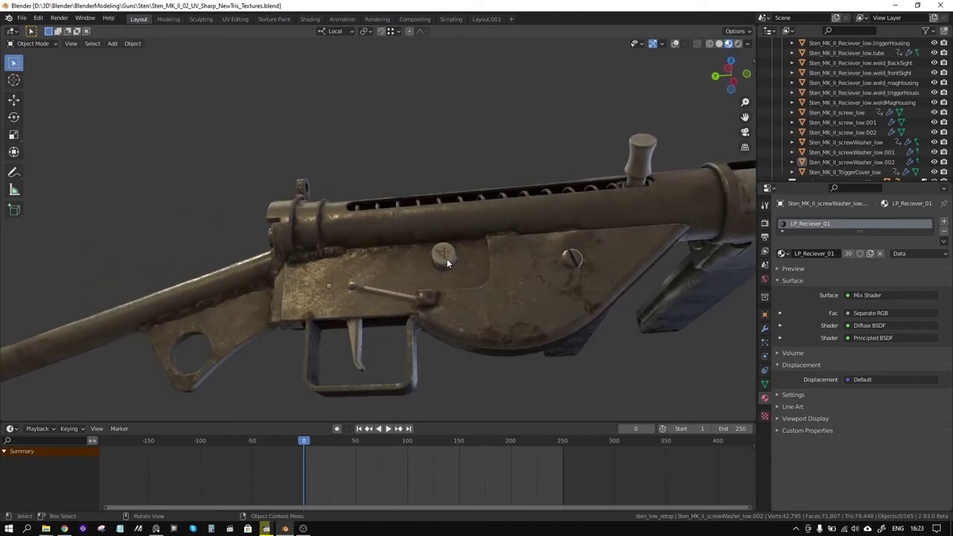
pyautogui.moveTo(447, 262)
pyautogui.mouseDown(button='middle')
pyautogui.moveTo(447, 291)
pyautogui.moveTo(425, 287)
pyautogui.moveTo(447, 261)
pyautogui.moveTo(459, 302)
pyautogui.moveTo(516, 323)
pyautogui.moveTo(634, 324)
pyautogui.mouseUp(button='middle')
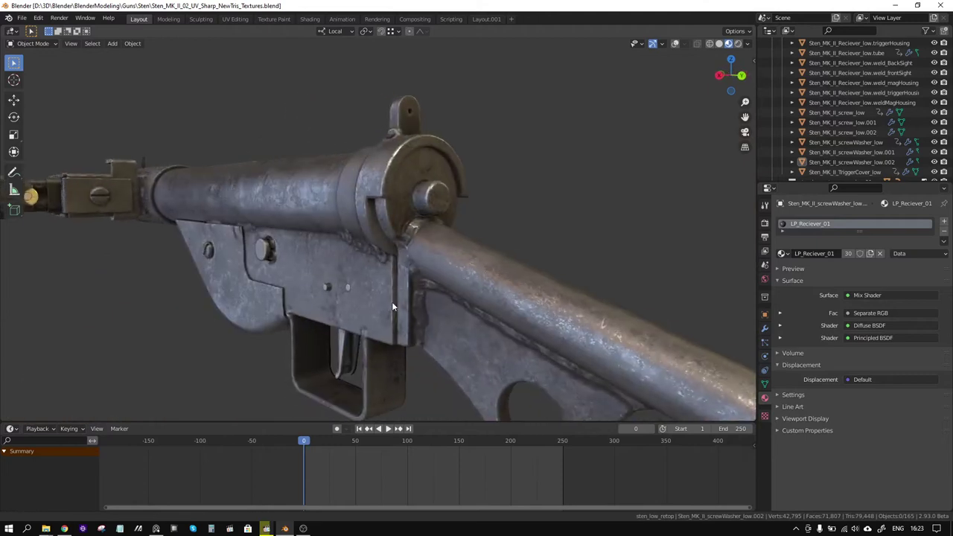
pyautogui.moveTo(393, 305)
pyautogui.mouseDown(button='middle')
pyautogui.moveTo(531, 310)
pyautogui.moveTo(503, 295)
pyautogui.moveTo(473, 337)
pyautogui.moveTo(491, 332)
pyautogui.moveTo(333, 319)
pyautogui.moveTo(612, 315)
pyautogui.moveTo(447, 290)
pyautogui.moveTo(498, 283)
pyautogui.mouseUp(button='middle')
pyautogui.moveTo(352, 290)
pyautogui.mouseDown(button='middle')
pyautogui.moveTo(609, 271)
pyautogui.moveTo(447, 321)
pyautogui.moveTo(485, 298)
pyautogui.moveTo(292, 296)
pyautogui.moveTo(522, 283)
pyautogui.mouseUp(button='middle')
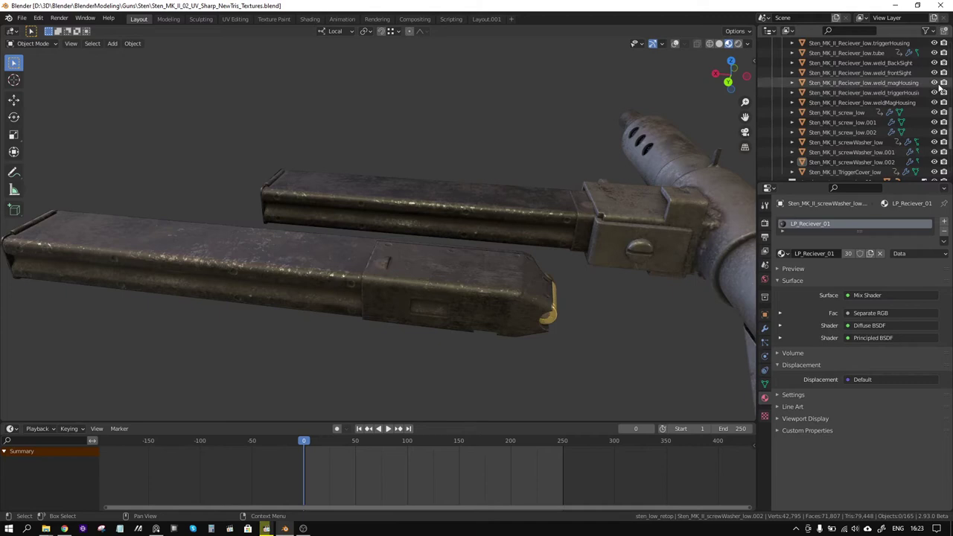
pyautogui.scroll(5, 941, 87)
pyautogui.scroll(5, 894, 90)
pyautogui.scroll(3, 779, 97)
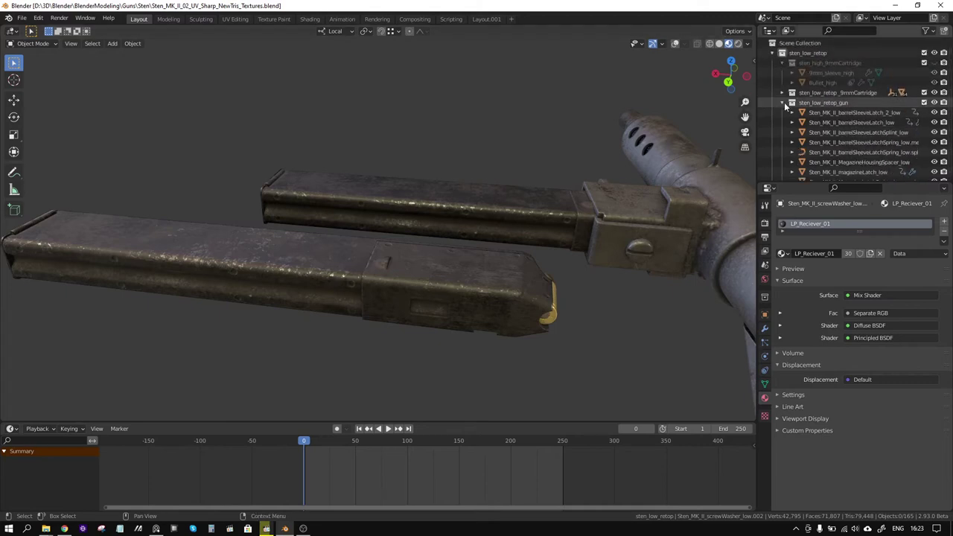
# Collapse sten_low_retop_gun, hide sten_low_retop_magazine_01, and orbit to the cartridges entering the receiver.
pyautogui.click(783, 103)
pyautogui.click(935, 113)
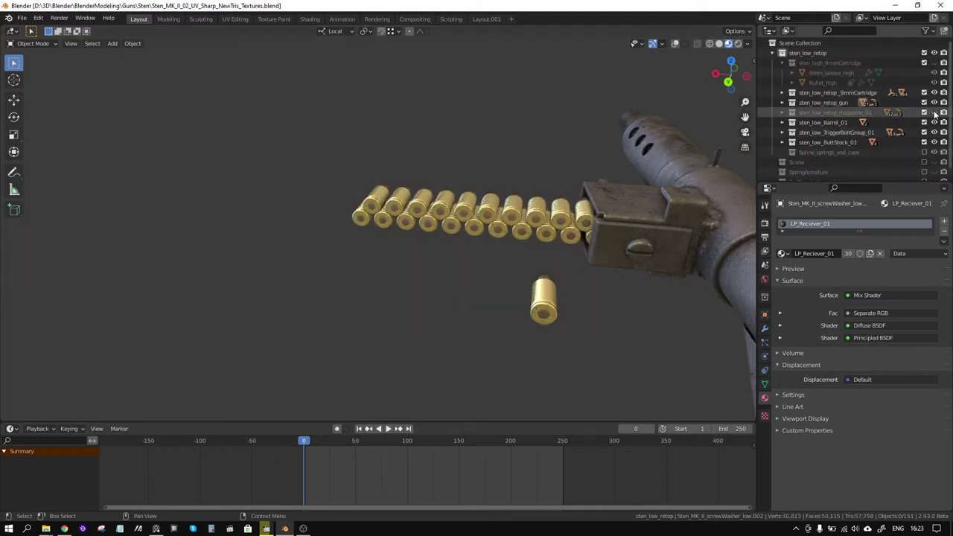
pyautogui.moveTo(341, 245)
pyautogui.mouseDown(button='middle')
pyautogui.moveTo(465, 226)
pyautogui.moveTo(280, 217)
pyautogui.moveTo(533, 280)
pyautogui.mouseUp(button='middle')
pyautogui.scroll(3, 355, 228)
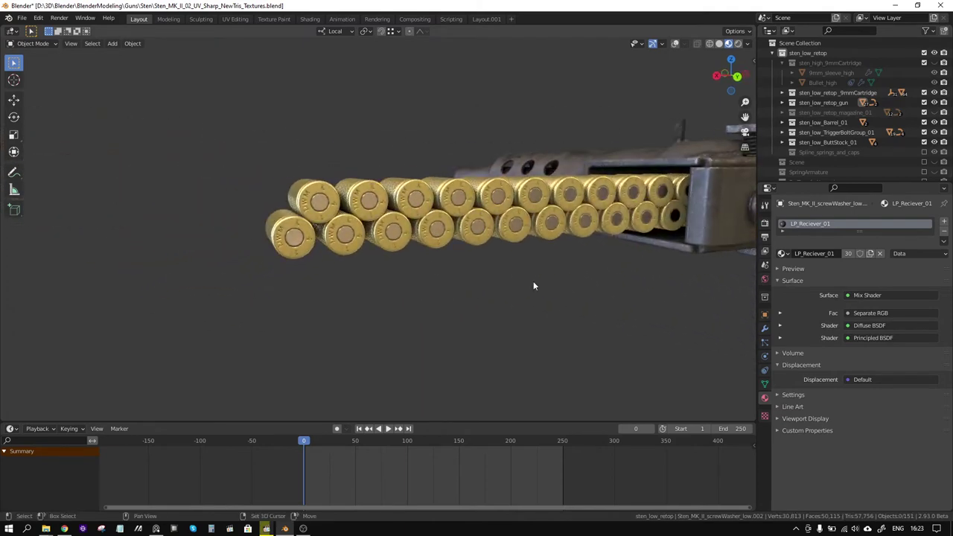
pyautogui.scroll(2, 317, 283)
pyautogui.moveTo(317, 283)
pyautogui.mouseDown(button='middle')
pyautogui.moveTo(415, 226)
pyautogui.moveTo(447, 276)
pyautogui.moveTo(468, 269)
pyautogui.moveTo(462, 325)
pyautogui.moveTo(487, 295)
pyautogui.moveTo(443, 251)
pyautogui.moveTo(419, 272)
pyautogui.moveTo(432, 288)
pyautogui.moveTo(446, 236)
pyautogui.moveTo(326, 177)
pyautogui.moveTo(224, 174)
pyautogui.moveTo(445, 271)
pyautogui.moveTo(443, 239)
pyautogui.mouseUp(button='middle')
pyautogui.scroll(-3, 420, 273)
pyautogui.scroll(5, 443, 239)
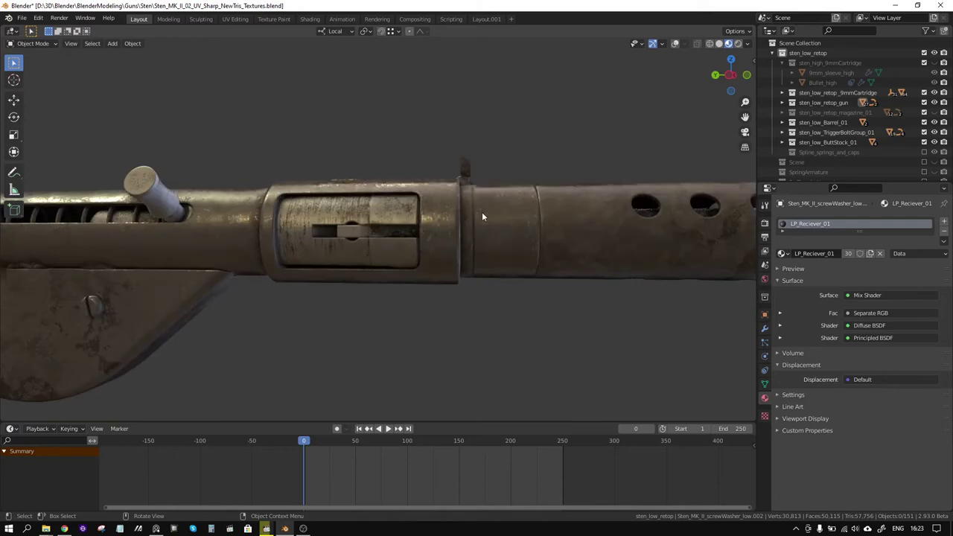
# Toggle the trigger and bolt group's visibility and zoom in around the exposed 9mm bullets.
pyautogui.click(934, 133)
pyautogui.scroll(5, 462, 208)
pyautogui.moveTo(459, 211)
pyautogui.mouseDown(button='middle')
pyautogui.moveTo(504, 223)
pyautogui.moveTo(481, 223)
pyautogui.moveTo(481, 238)
pyautogui.moveTo(461, 251)
pyautogui.moveTo(411, 234)
pyautogui.moveTo(321, 232)
pyautogui.moveTo(334, 256)
pyautogui.moveTo(350, 246)
pyautogui.mouseUp(button='middle')
pyautogui.scroll(-2, 509, 216)
pyautogui.scroll(-2, 514, 224)
pyautogui.scroll(5, 409, 222)
pyautogui.scroll(3, 407, 220)
pyautogui.scroll(-5, 406, 219)
pyautogui.scroll(-3, 334, 256)
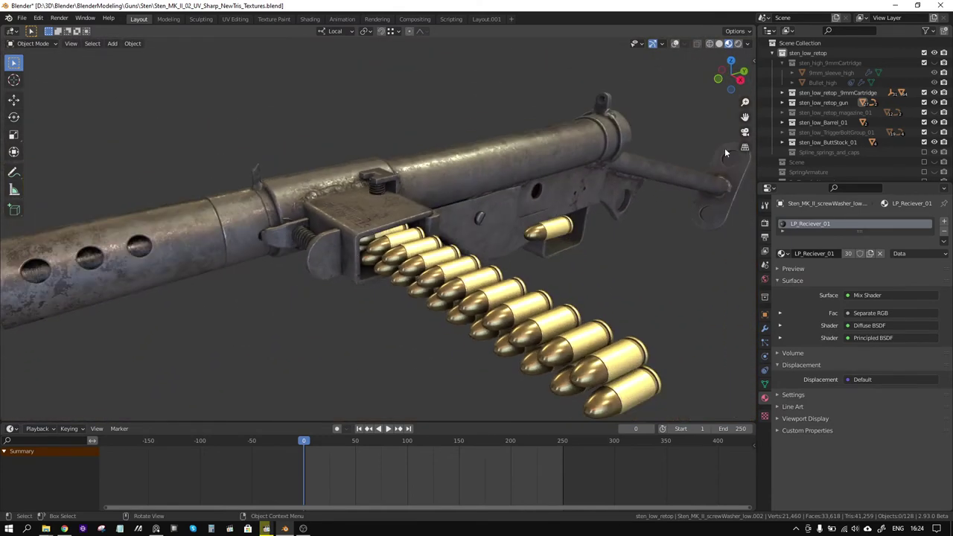
# Unhide the magazine collection, then hide one magazine case (H) to view its spring and restore it (Alt+H).
pyautogui.click(934, 112)
pyautogui.moveTo(602, 263); pyautogui.dragTo(350, 211, button='middle')
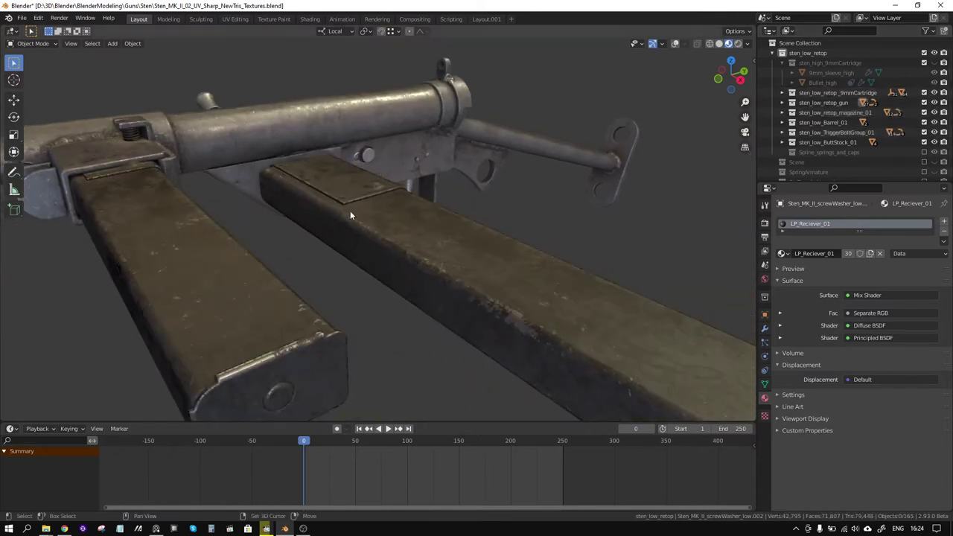
pyautogui.press('h')
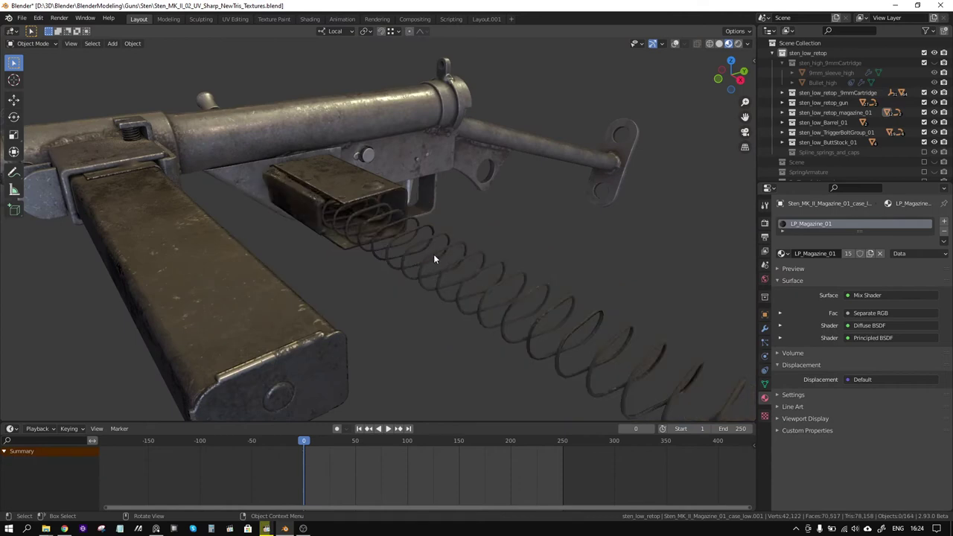
pyautogui.moveTo(433, 254)
pyautogui.mouseDown(button='middle')
pyautogui.moveTo(472, 260)
pyautogui.moveTo(437, 263)
pyautogui.moveTo(465, 263)
pyautogui.mouseUp(button='middle')
pyautogui.scroll(2, 462, 264)
pyautogui.hotkey('alt', 'h')
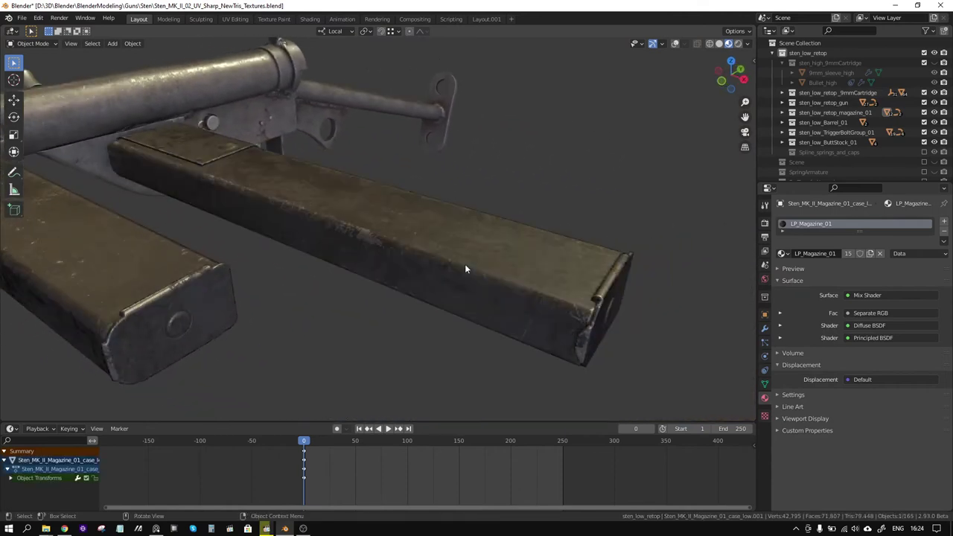
# From a new angle, hide the magazine case again to expose the bullets, then restore it.
pyautogui.moveTo(348, 295)
pyautogui.mouseDown(button='middle')
pyautogui.moveTo(513, 285)
pyautogui.moveTo(514, 254)
pyautogui.mouseUp(button='middle')
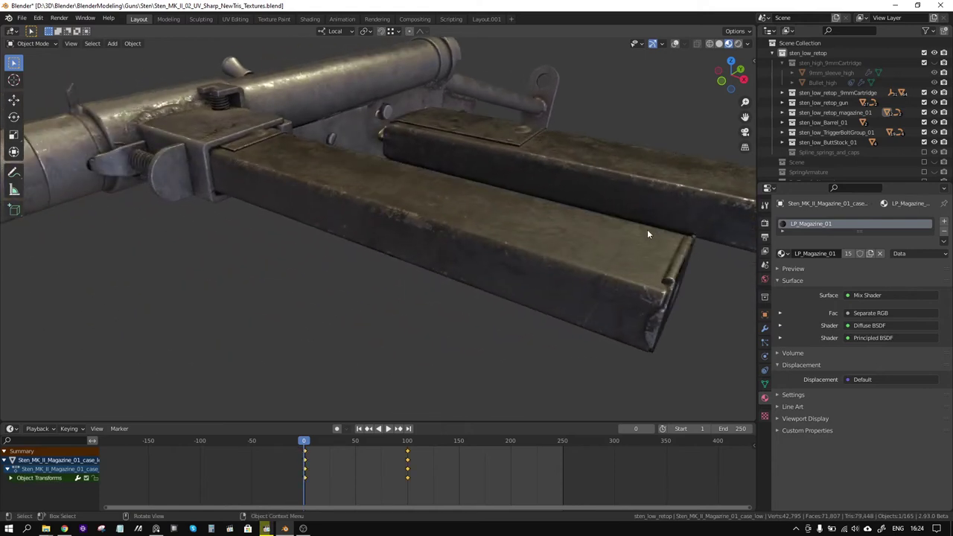
pyautogui.press('h')
pyautogui.moveTo(610, 233)
pyautogui.mouseDown(button='middle')
pyautogui.moveTo(619, 265)
pyautogui.moveTo(652, 249)
pyautogui.moveTo(667, 226)
pyautogui.moveTo(650, 211)
pyautogui.moveTo(579, 234)
pyautogui.moveTo(602, 254)
pyautogui.moveTo(389, 254)
pyautogui.moveTo(514, 221)
pyautogui.moveTo(328, 206)
pyautogui.moveTo(630, 149)
pyautogui.mouseUp(button='middle')
pyautogui.scroll(3, 579, 234)
pyautogui.scroll(-2, 602, 253)
pyautogui.hotkey('alt', 'h')
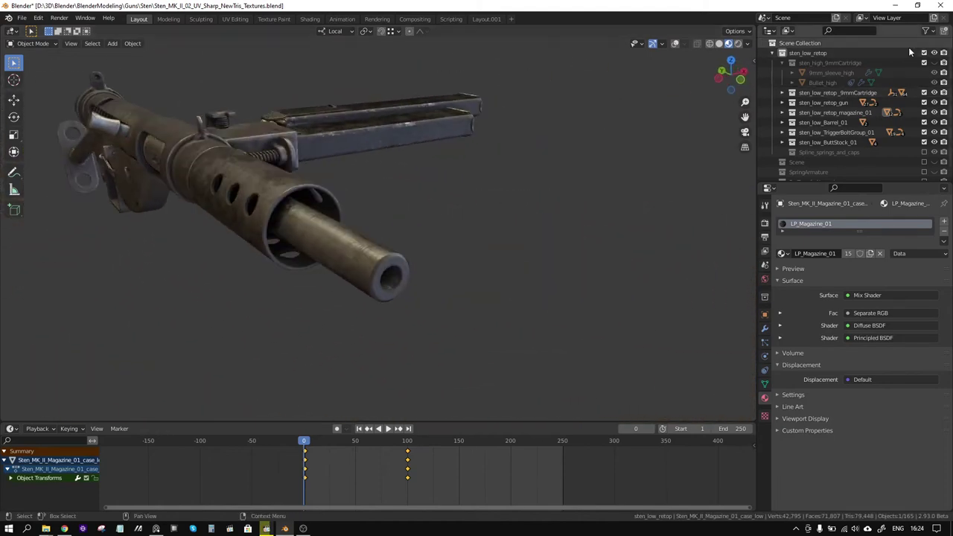
# Hide sten_low_Barrel_01 to inspect inside the shroud, restore it, then hide sten_low_retop_gun.
pyautogui.click(934, 122)
pyautogui.moveTo(347, 189)
pyautogui.mouseDown(button='middle')
pyautogui.moveTo(417, 196)
pyautogui.moveTo(398, 192)
pyautogui.moveTo(454, 178)
pyautogui.mouseUp(button='middle')
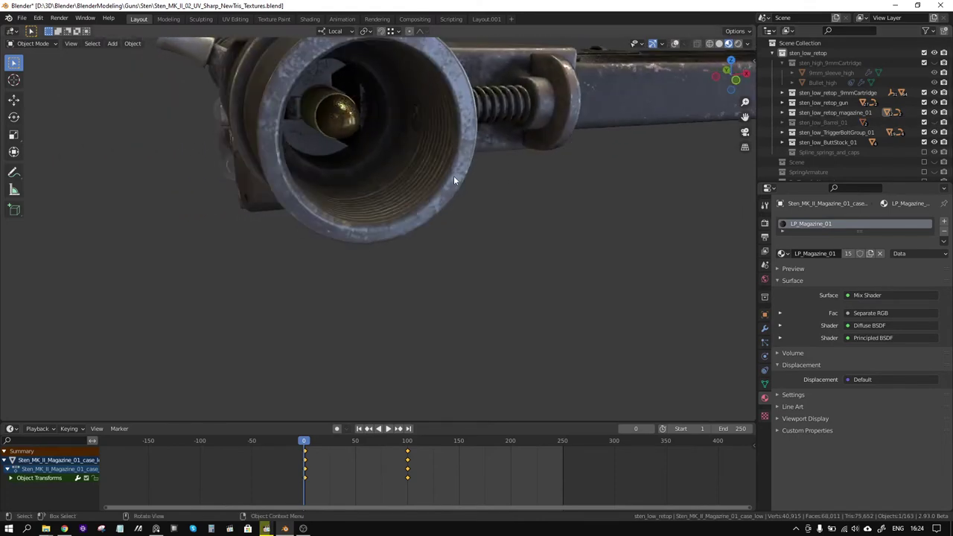
pyautogui.click(935, 122)
pyautogui.scroll(-5, 466, 134)
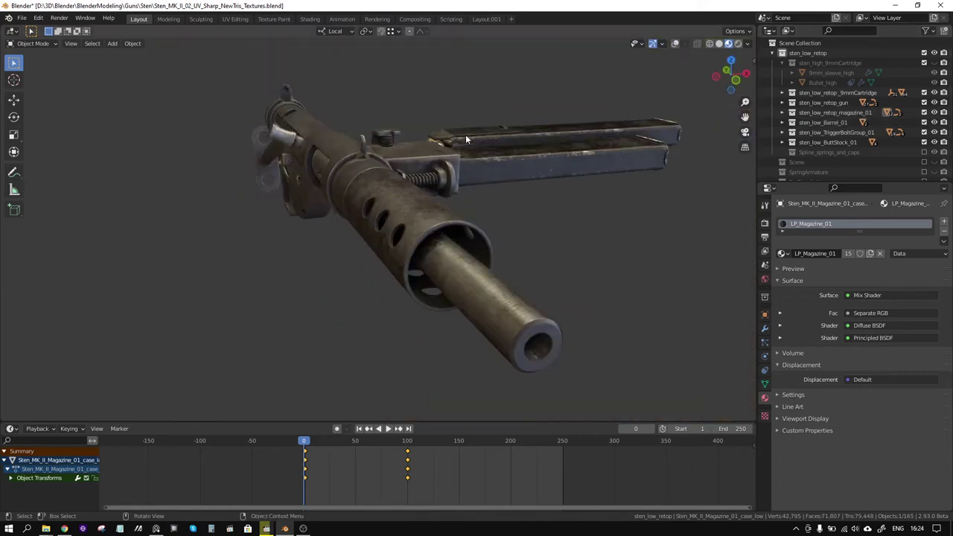
pyautogui.moveTo(465, 134)
pyautogui.mouseDown(button='middle')
pyautogui.moveTo(461, 146)
pyautogui.moveTo(570, 168)
pyautogui.mouseUp(button='middle')
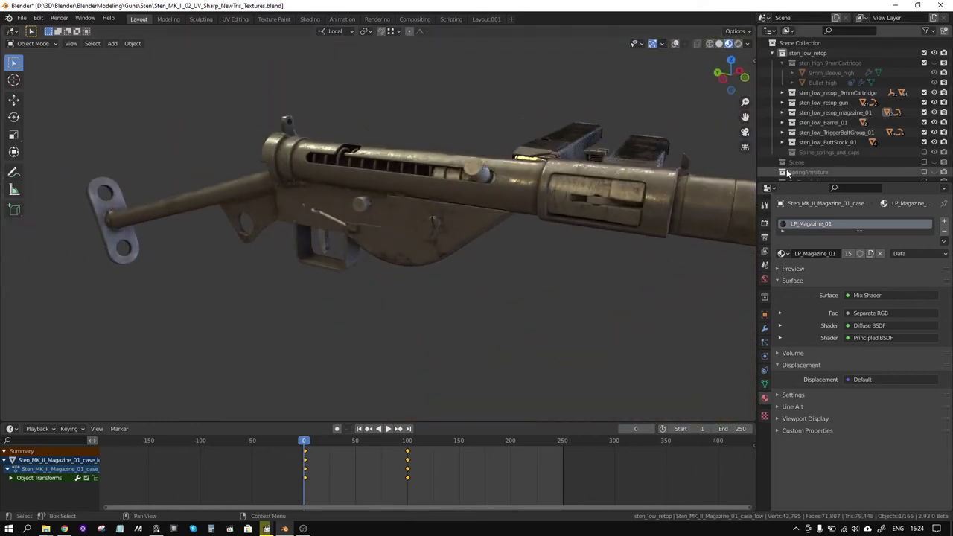
pyautogui.click(935, 102)
pyautogui.moveTo(600, 199)
pyautogui.mouseDown(button='middle')
pyautogui.moveTo(464, 223)
pyautogui.moveTo(502, 208)
pyautogui.moveTo(405, 207)
pyautogui.moveTo(404, 186)
pyautogui.moveTo(382, 205)
pyautogui.moveTo(383, 219)
pyautogui.moveTo(325, 208)
pyautogui.moveTo(583, 290)
pyautogui.moveTo(508, 249)
pyautogui.moveTo(393, 272)
pyautogui.moveTo(241, 249)
pyautogui.moveTo(289, 284)
pyautogui.moveTo(390, 211)
pyautogui.moveTo(416, 175)
pyautogui.moveTo(459, 167)
pyautogui.moveTo(457, 152)
pyautogui.moveTo(400, 206)
pyautogui.moveTo(593, 192)
pyautogui.moveTo(425, 244)
pyautogui.moveTo(351, 152)
pyautogui.moveTo(547, 387)
pyautogui.moveTo(433, 226)
pyautogui.moveTo(405, 237)
pyautogui.moveTo(338, 229)
pyautogui.moveTo(276, 282)
pyautogui.moveTo(384, 279)
pyautogui.moveTo(131, 258)
pyautogui.moveTo(113, 287)
pyautogui.moveTo(432, 255)
pyautogui.moveTo(548, 222)
pyautogui.moveTo(368, 237)
pyautogui.moveTo(402, 261)
pyautogui.moveTo(364, 240)
pyautogui.moveTo(475, 254)
pyautogui.moveTo(451, 230)
pyautogui.moveTo(379, 234)
pyautogui.moveTo(438, 244)
pyautogui.moveTo(460, 202)
pyautogui.moveTo(738, 227)
pyautogui.moveTo(56, 245)
pyautogui.moveTo(415, 222)
pyautogui.moveTo(240, 255)
pyautogui.moveTo(302, 239)
pyautogui.moveTo(366, 248)
pyautogui.moveTo(393, 233)
pyautogui.moveTo(476, 254)
pyautogui.moveTo(474, 287)
pyautogui.moveTo(447, 249)
pyautogui.moveTo(245, 238)
pyautogui.moveTo(564, 273)
pyautogui.moveTo(418, 246)
pyautogui.moveTo(566, 330)
pyautogui.moveTo(457, 272)
pyautogui.moveTo(419, 283)
pyautogui.moveTo(422, 213)
pyautogui.moveTo(433, 339)
pyautogui.moveTo(344, 232)
pyautogui.moveTo(382, 296)
pyautogui.moveTo(310, 252)
pyautogui.moveTo(335, 312)
pyautogui.mouseUp(button='middle')
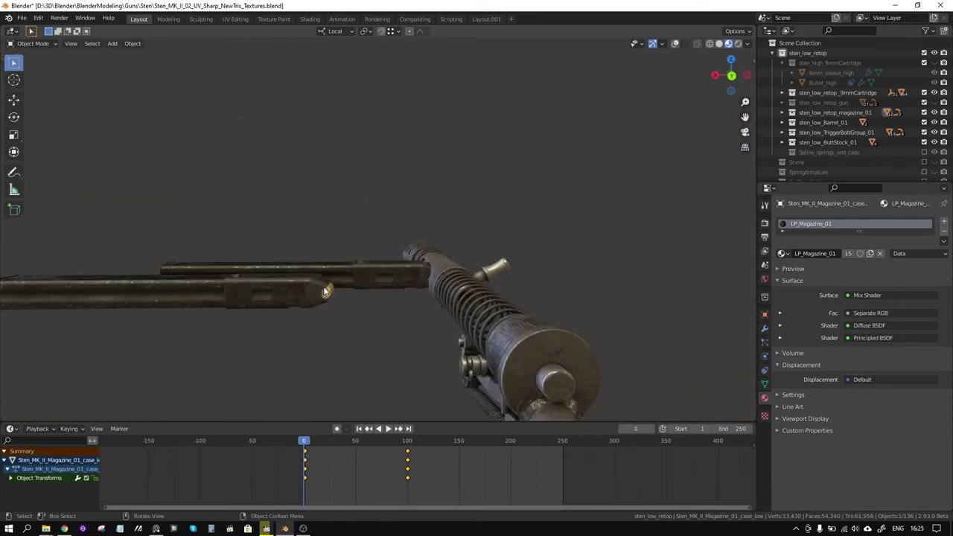
# Hide sten_low_TriggerBoltGroup_01 and orbit around the remaining barrel and loaded magazines.
pyautogui.scroll(10, 326, 292)
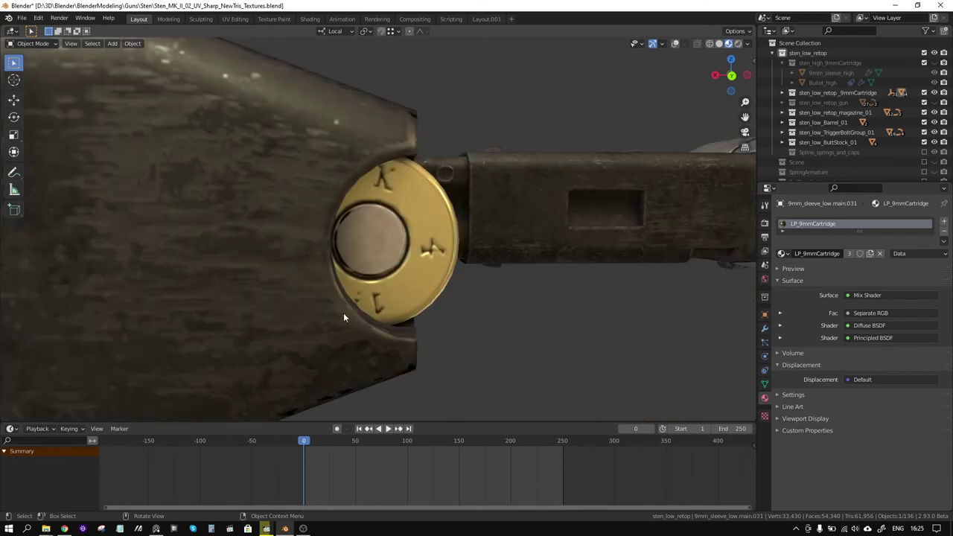
pyautogui.moveTo(343, 313)
pyautogui.mouseDown(button='middle')
pyautogui.moveTo(325, 307)
pyautogui.moveTo(364, 309)
pyautogui.moveTo(259, 303)
pyautogui.moveTo(300, 309)
pyautogui.moveTo(340, 294)
pyautogui.mouseUp(button='middle')
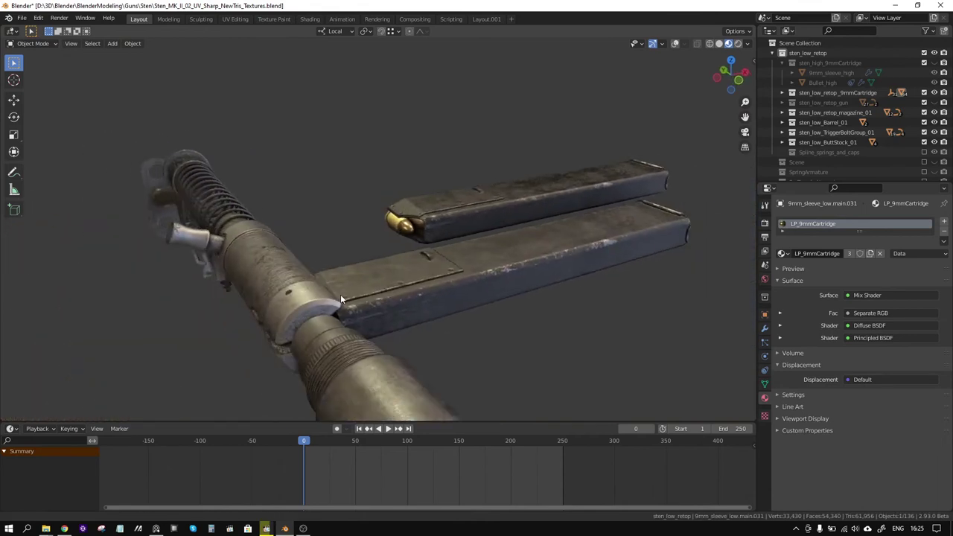
pyautogui.scroll(4, 340, 294)
pyautogui.click(935, 132)
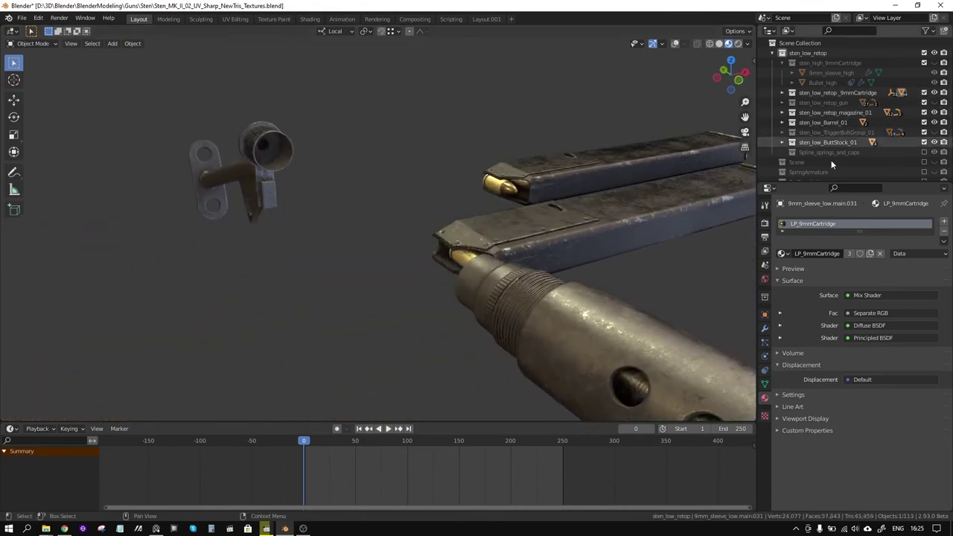
pyautogui.scroll(-3, 631, 199)
pyautogui.moveTo(632, 199)
pyautogui.mouseDown(button='middle')
pyautogui.moveTo(497, 218)
pyautogui.moveTo(488, 212)
pyautogui.moveTo(543, 208)
pyautogui.moveTo(450, 202)
pyautogui.moveTo(441, 211)
pyautogui.moveTo(469, 238)
pyautogui.moveTo(461, 270)
pyautogui.mouseUp(button='middle')
pyautogui.scroll(3, 488, 212)
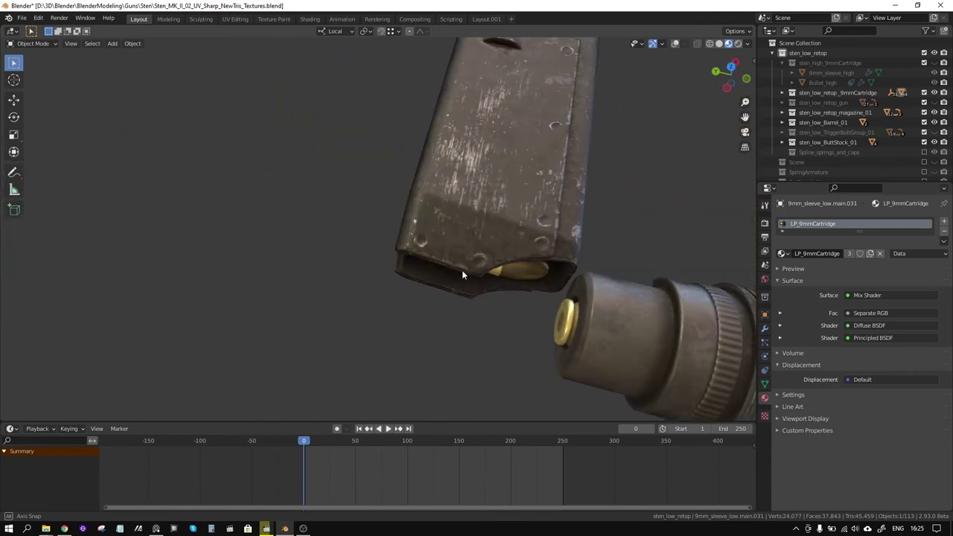
# Unhide the trigger and bolt group and hide sten_low_retop_magazine_01, viewing along the barrel.
pyautogui.click(935, 132)
pyautogui.moveTo(592, 184); pyautogui.dragTo(468, 150, button='middle')
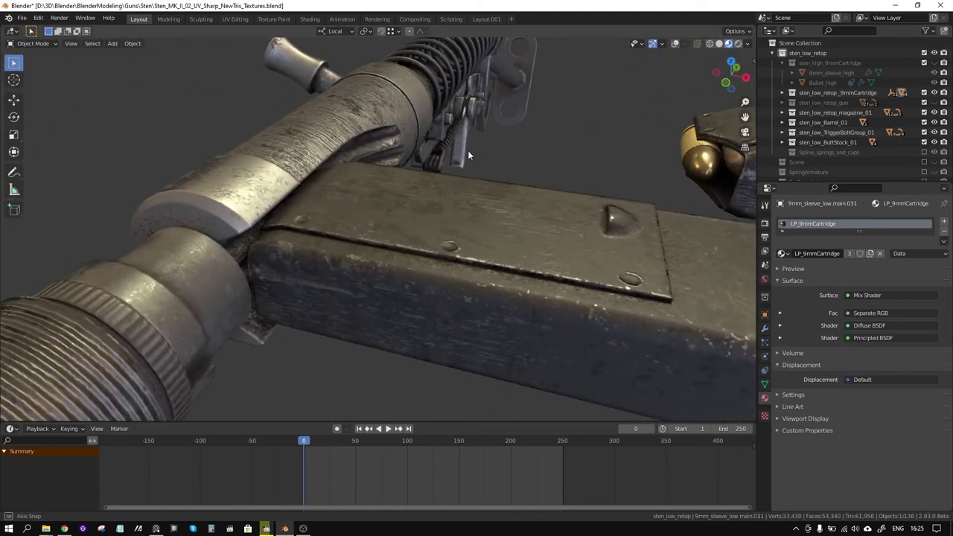
pyautogui.click(935, 111)
pyautogui.moveTo(566, 153)
pyautogui.mouseDown(button='middle')
pyautogui.moveTo(378, 131)
pyautogui.moveTo(371, 69)
pyautogui.moveTo(387, 134)
pyautogui.moveTo(347, 158)
pyautogui.moveTo(251, 150)
pyautogui.moveTo(370, 146)
pyautogui.moveTo(355, 151)
pyautogui.moveTo(329, 135)
pyautogui.mouseUp(button='middle')
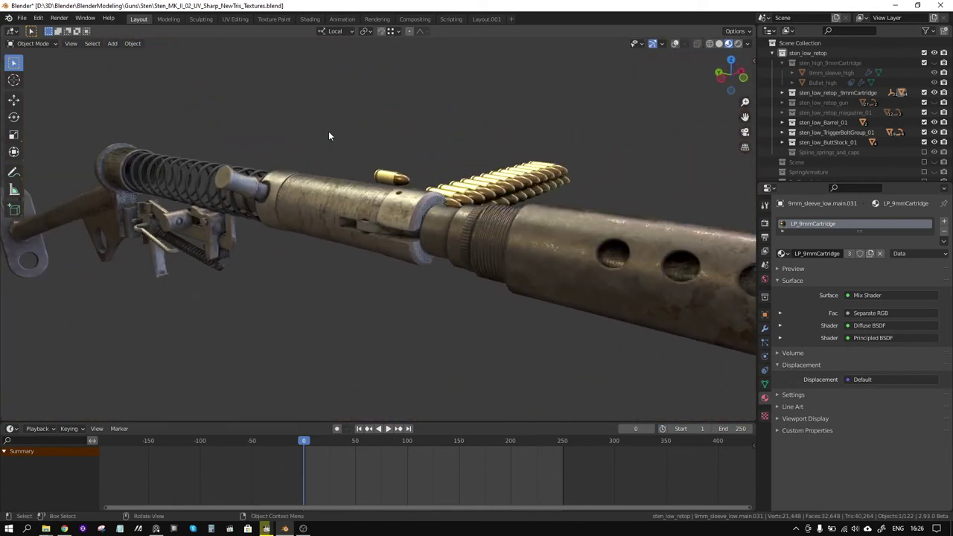
# Unhide sten_low_retop_gun and inspect the receiver with the cartridge stack beneath it.
pyautogui.click(934, 102)
pyautogui.moveTo(335, 231)
pyautogui.mouseDown(button='middle')
pyautogui.moveTo(381, 233)
pyautogui.moveTo(606, 193)
pyautogui.moveTo(548, 232)
pyautogui.moveTo(579, 192)
pyautogui.moveTo(551, 216)
pyautogui.moveTo(639, 179)
pyautogui.moveTo(492, 208)
pyautogui.moveTo(538, 164)
pyautogui.moveTo(510, 227)
pyautogui.moveTo(348, 193)
pyautogui.moveTo(645, 277)
pyautogui.moveTo(640, 263)
pyautogui.moveTo(287, 260)
pyautogui.moveTo(748, 254)
pyautogui.moveTo(464, 244)
pyautogui.moveTo(488, 218)
pyautogui.moveTo(438, 224)
pyautogui.moveTo(394, 297)
pyautogui.moveTo(428, 197)
pyautogui.moveTo(441, 247)
pyautogui.moveTo(513, 260)
pyautogui.mouseUp(button='middle')
pyautogui.scroll(-2, 538, 164)
pyautogui.scroll(5, 421, 211)
pyautogui.scroll(-4, 421, 207)
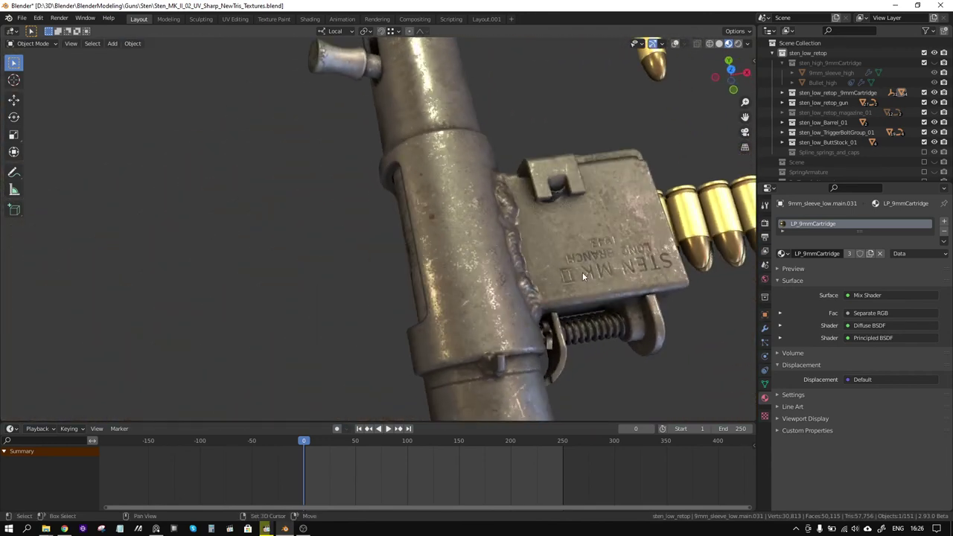
pyautogui.moveTo(583, 272)
pyautogui.mouseDown(button='middle')
pyautogui.moveTo(408, 256)
pyautogui.moveTo(438, 246)
pyautogui.moveTo(415, 243)
pyautogui.moveTo(432, 224)
pyautogui.moveTo(563, 238)
pyautogui.moveTo(525, 261)
pyautogui.moveTo(457, 262)
pyautogui.moveTo(576, 231)
pyautogui.mouseUp(button='middle')
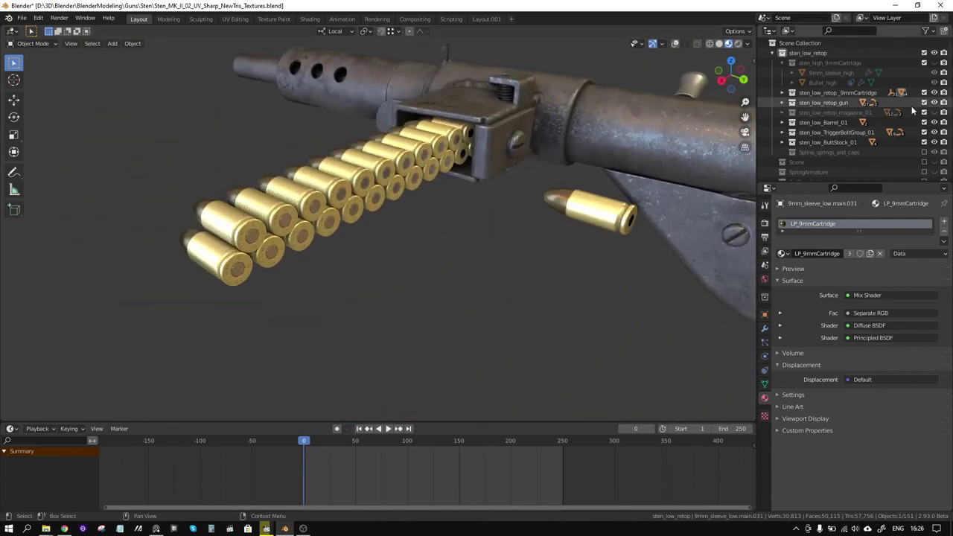
# Unhide sten_low_retop_magazine_01 and orbit from a side view of the gun to the magazine area.
pyautogui.click(934, 113)
pyautogui.moveTo(682, 152)
pyautogui.mouseDown(button='middle')
pyautogui.moveTo(447, 172)
pyautogui.moveTo(527, 169)
pyautogui.moveTo(412, 161)
pyautogui.moveTo(381, 182)
pyautogui.moveTo(362, 177)
pyautogui.moveTo(560, 266)
pyautogui.moveTo(513, 228)
pyautogui.moveTo(490, 223)
pyautogui.mouseUp(button='middle')
pyautogui.scroll(2, 381, 183)
pyautogui.moveTo(568, 321)
pyautogui.mouseDown(button='middle')
pyautogui.moveTo(516, 272)
pyautogui.moveTo(502, 274)
pyautogui.moveTo(643, 318)
pyautogui.mouseUp(button='middle')
pyautogui.scroll(-5, 626, 291)
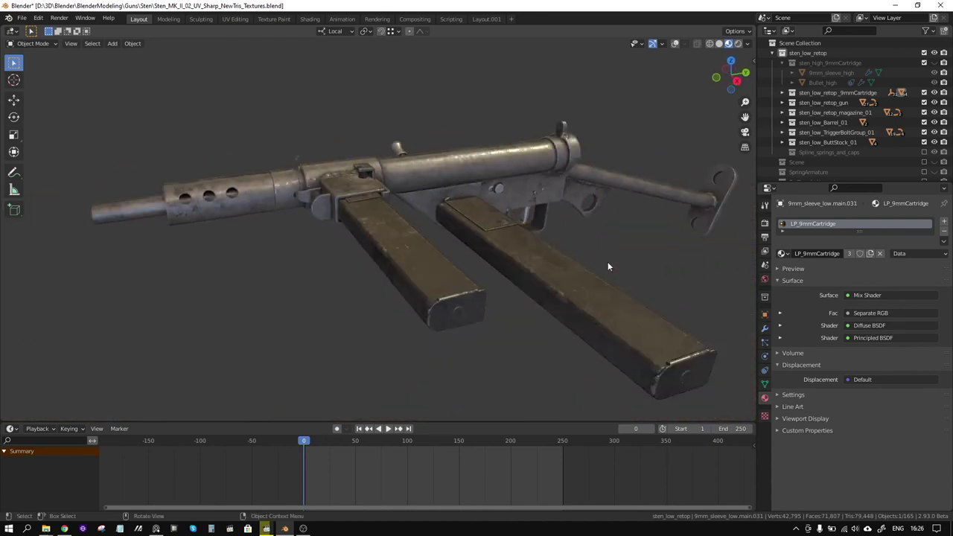